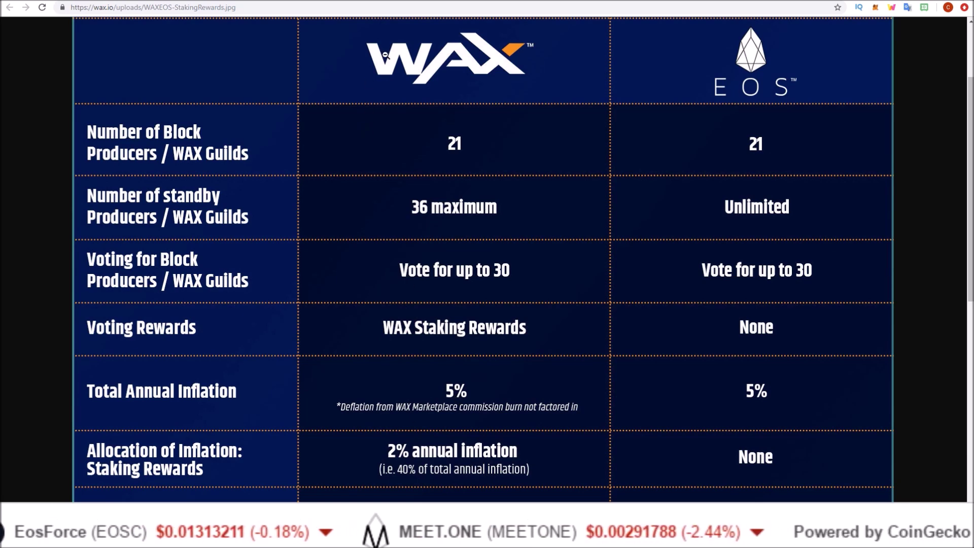
- Go back from the WAX vs EOS comparison image to the staking rewards article
{"action": "key", "text": "alt+Left"}
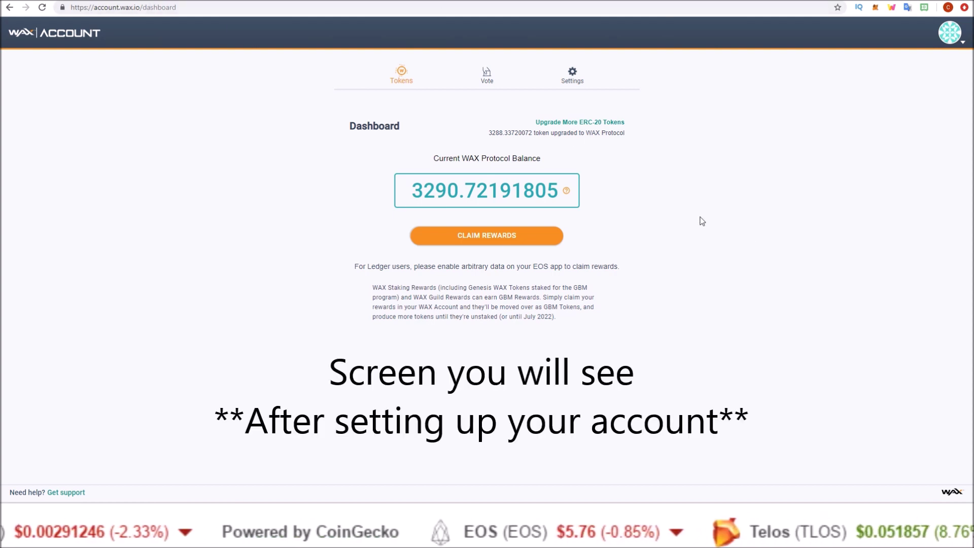
- Show the unstaked, staked and rewards amounts on the WAX Account dashboard
{"action": "left_click", "coordinate": [488, 241]}
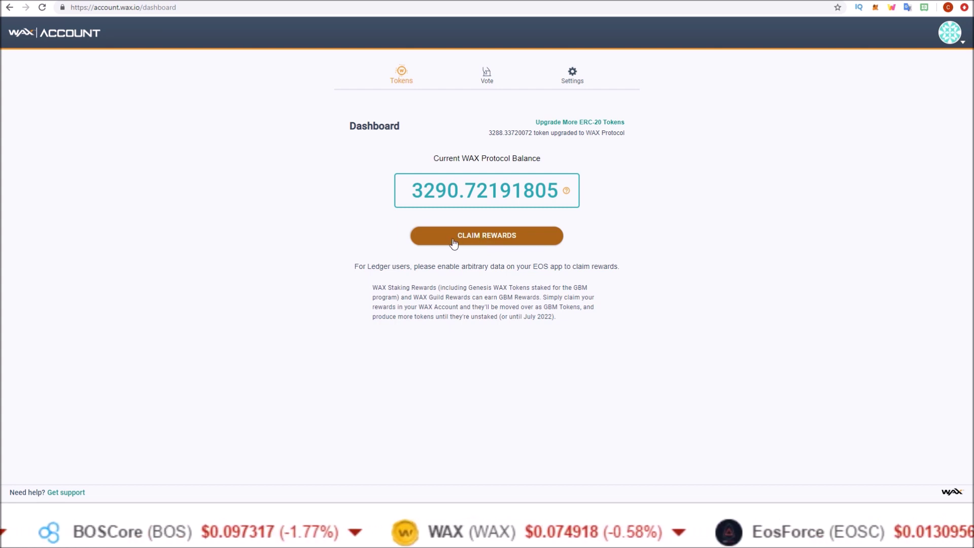
- Open the guild voting page and highlight the advice to vote for 16 guilds
{"action": "left_click", "coordinate": [487, 79]}
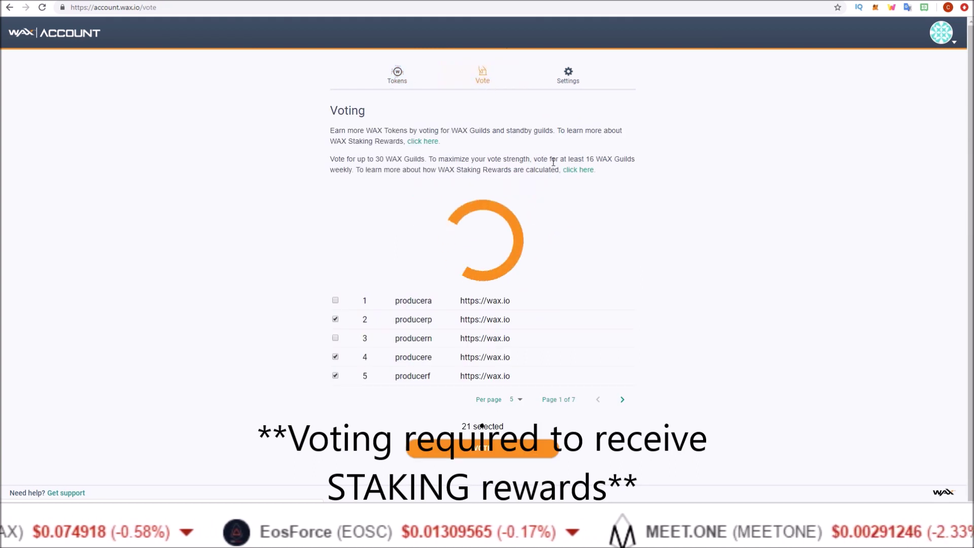
{"action": "left_click_drag", "start_coordinate": [535, 158], "coordinate": [631, 161]}
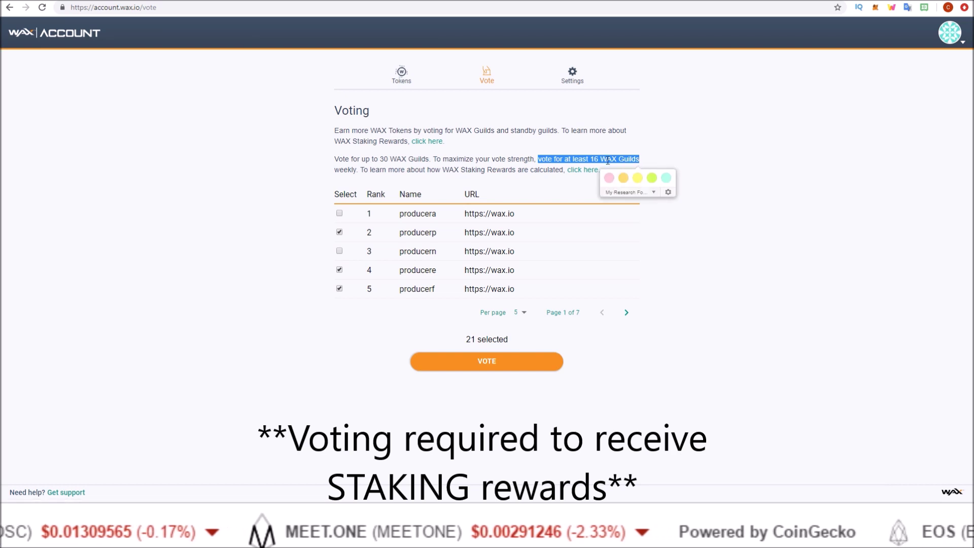
{"action": "left_click", "coordinate": [690, 159]}
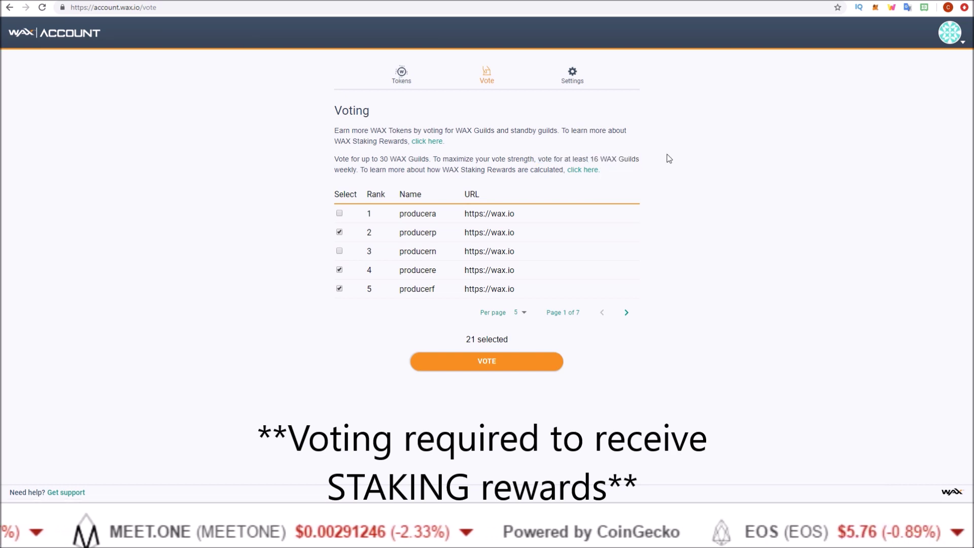
{"action": "left_click_drag", "start_coordinate": [538, 159], "coordinate": [637, 157]}
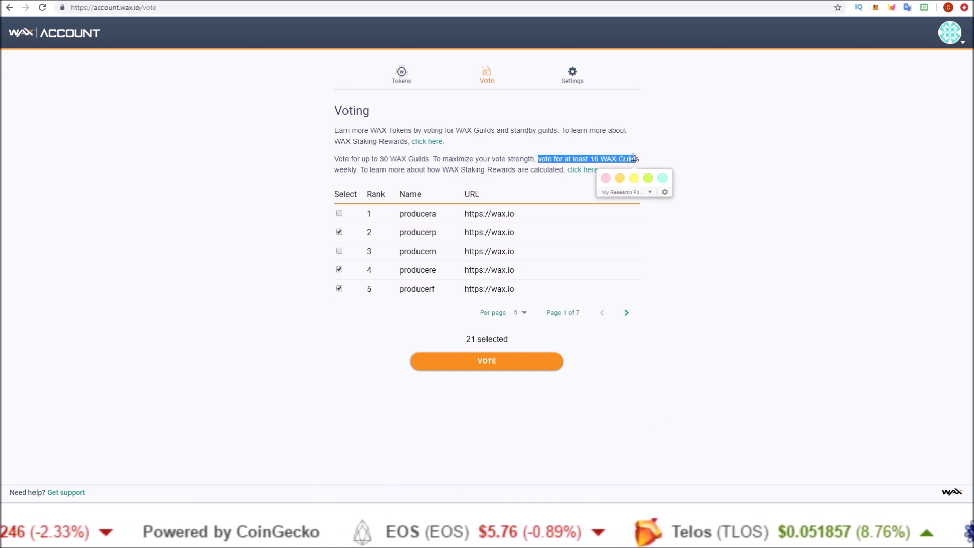
{"action": "left_click", "coordinate": [631, 158]}
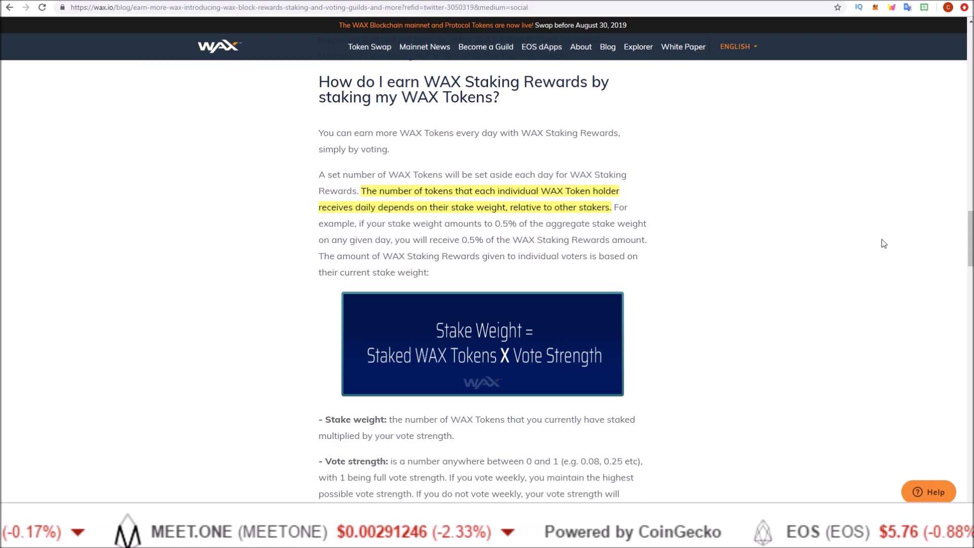
- Scroll the article down to the Stake Weight explanation and vote strength chart
{"action": "scroll", "coordinate": [409, 364], "scroll_direction": "down", "scroll_amount": 7}
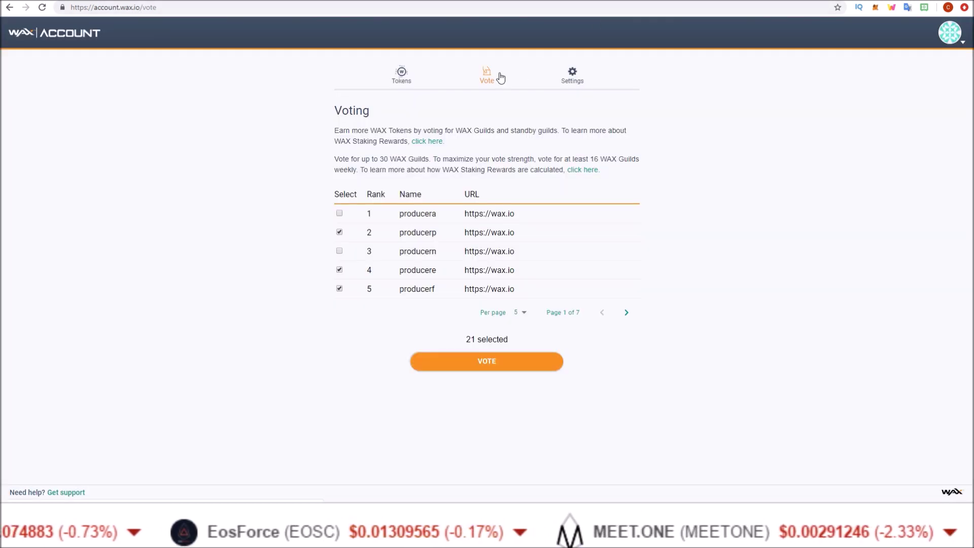
- View the Tokens balance dashboard, then move to the Bloks.io GBM rewards page's Wallet tools
{"action": "left_click", "coordinate": [401, 76]}
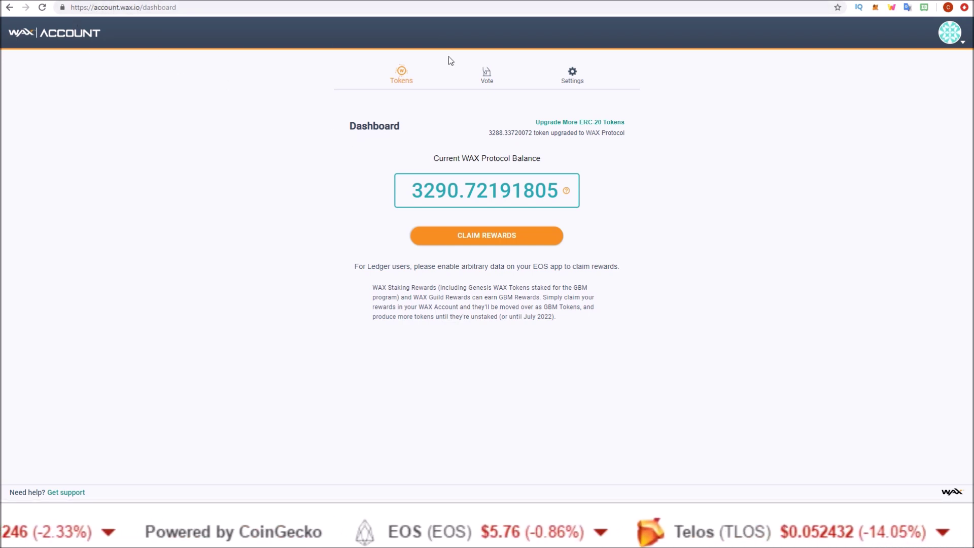
{"action": "left_click", "coordinate": [773, 1]}
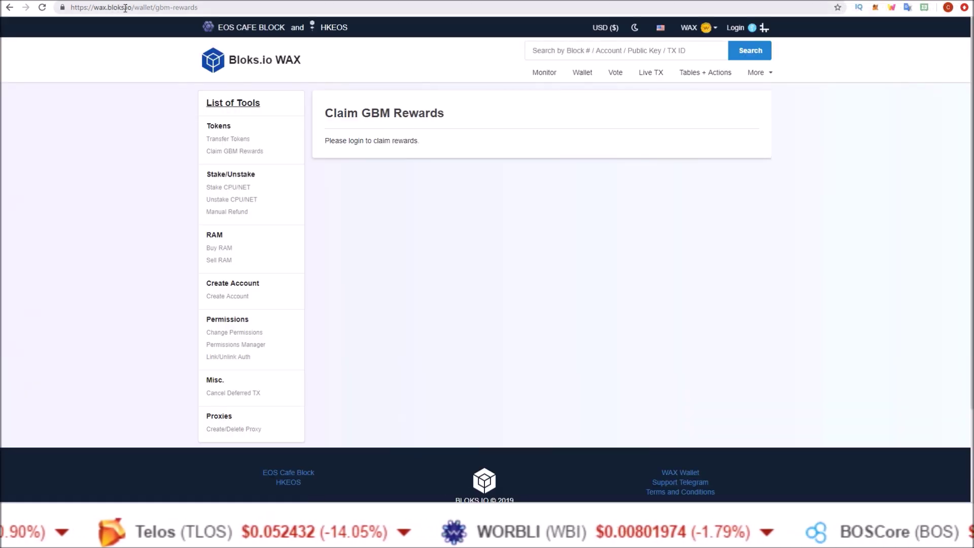
{"action": "left_click", "coordinate": [583, 75]}
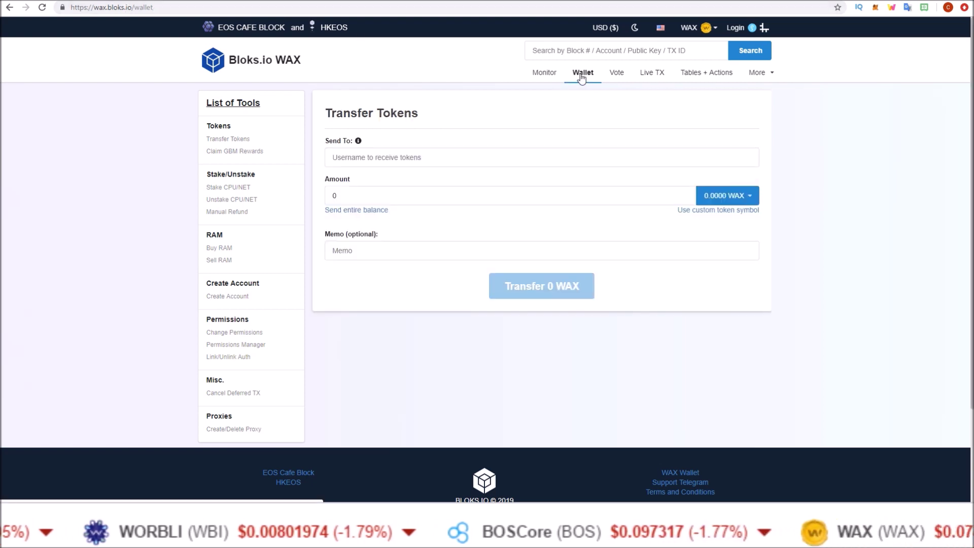
- Open Claim GBM Rewards and log in with the Scatter wallet
{"action": "left_click", "coordinate": [243, 152]}
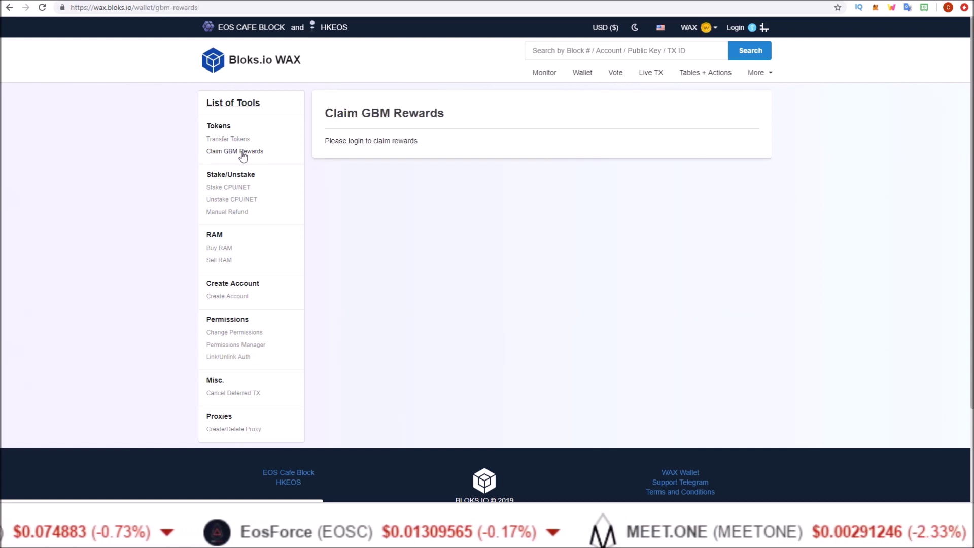
{"action": "left_click", "coordinate": [736, 28]}
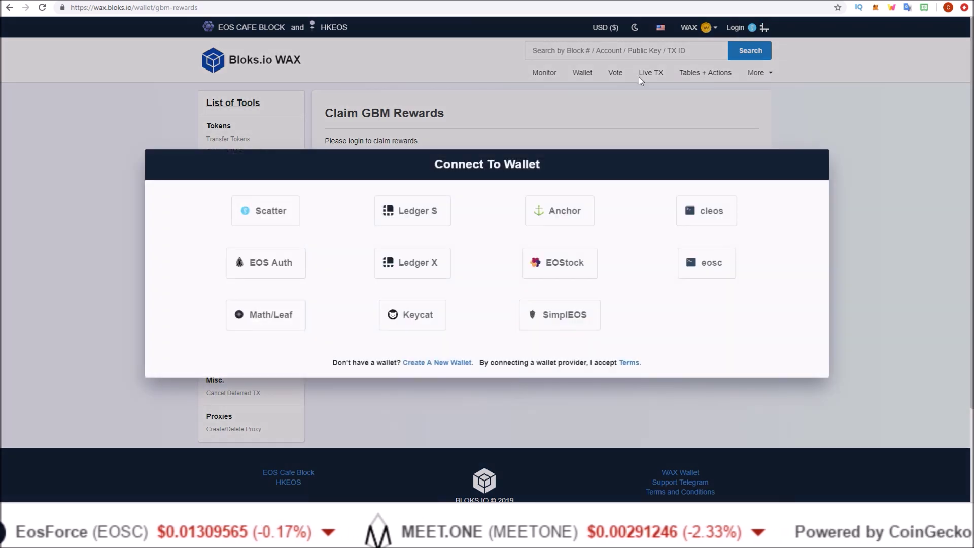
{"action": "left_click", "coordinate": [274, 210]}
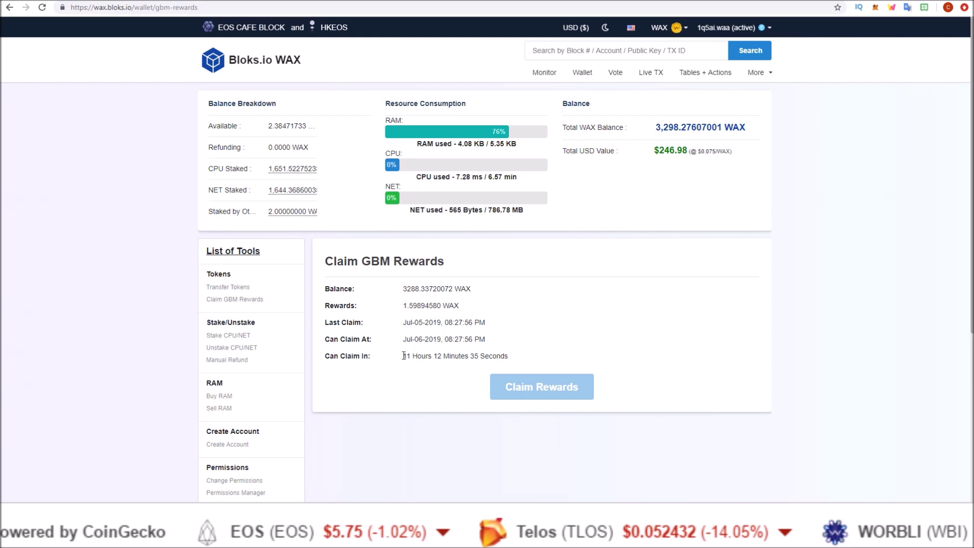
- Highlight the Can Claim In countdown, Last Claim date and Can Claim At date
{"action": "left_click_drag", "start_coordinate": [404, 355], "coordinate": [509, 357]}
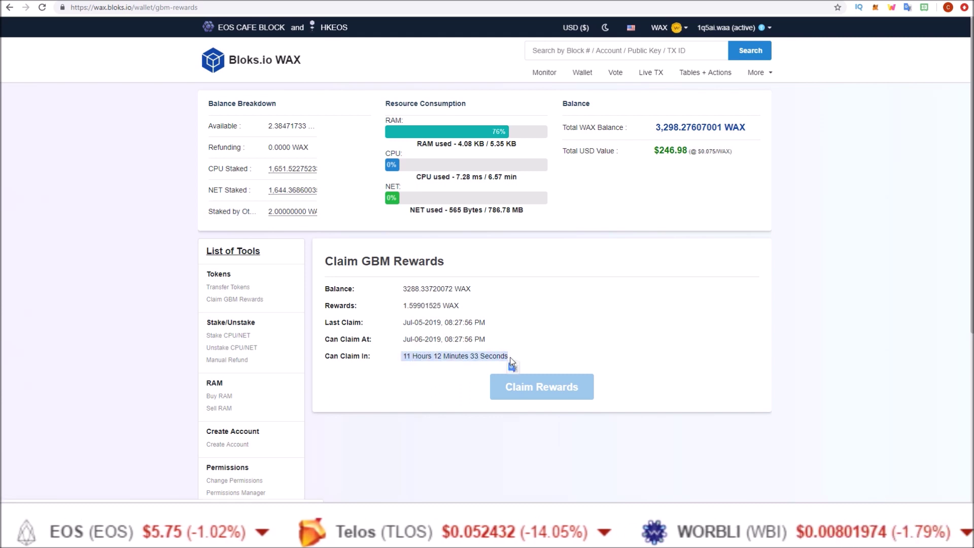
{"action": "left_click", "coordinate": [399, 323]}
{"action": "left_click_drag", "start_coordinate": [403, 325], "coordinate": [485, 323]}
{"action": "left_click", "coordinate": [401, 339]}
{"action": "left_click_drag", "start_coordinate": [402, 339], "coordinate": [486, 339]}
{"action": "left_click", "coordinate": [398, 366]}
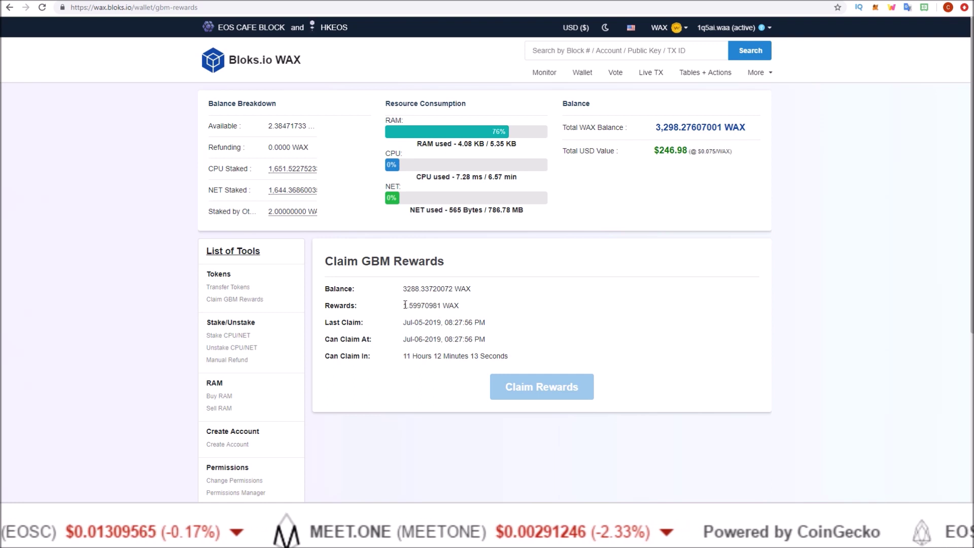
- Highlight the word GBM in the heading and the Can Claim In countdown again
{"action": "double_click", "coordinate": [382, 259]}
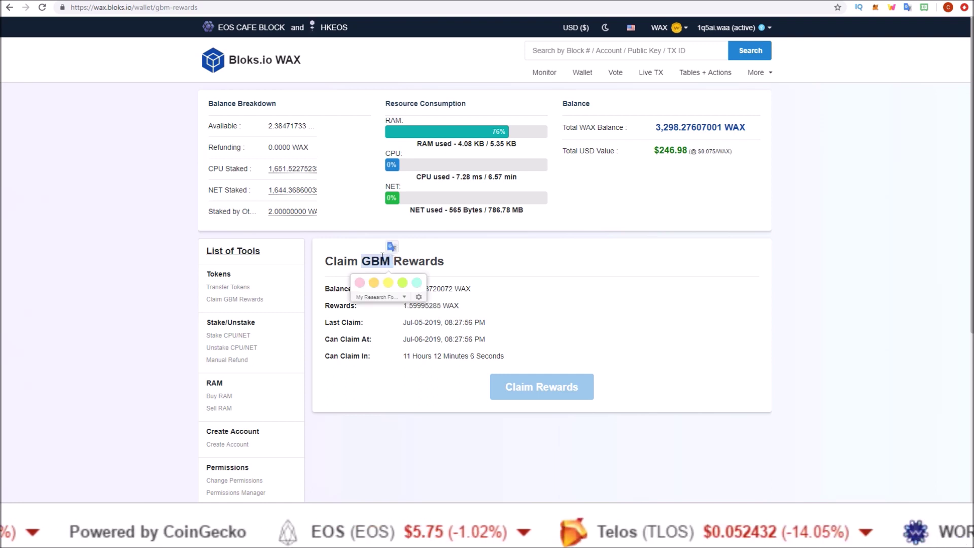
{"action": "left_click", "coordinate": [505, 274]}
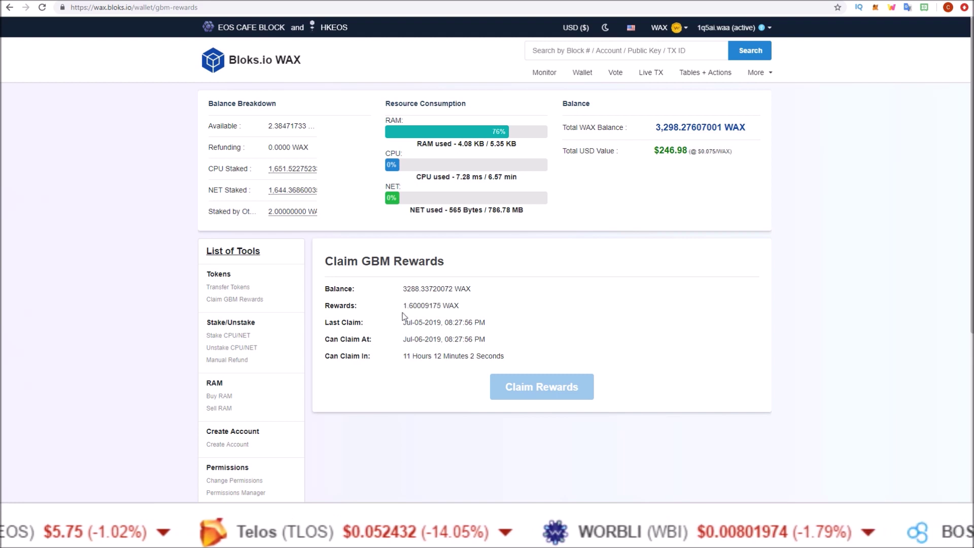
{"action": "left_click_drag", "start_coordinate": [402, 356], "coordinate": [497, 355]}
{"action": "left_click_drag", "start_coordinate": [512, 361], "coordinate": [512, 358]}
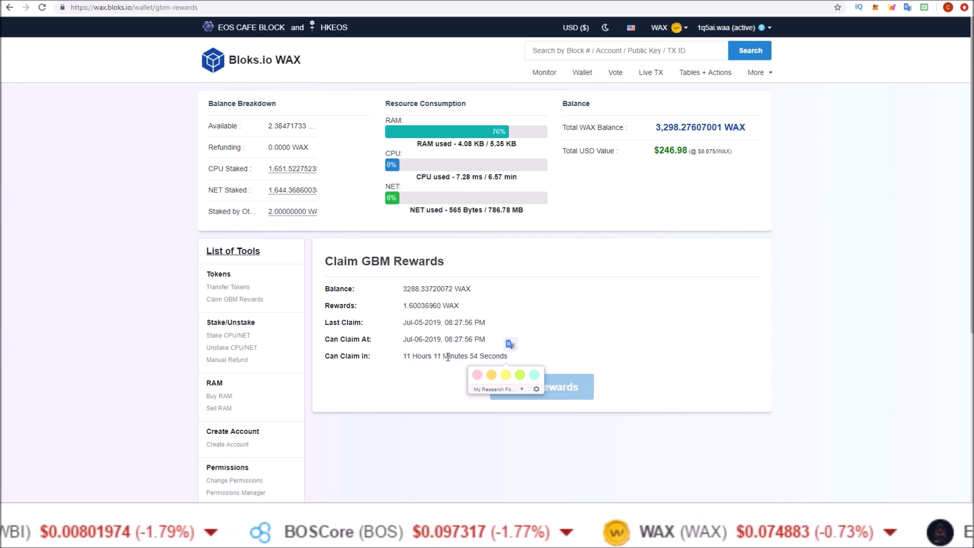
{"action": "left_click", "coordinate": [524, 400]}
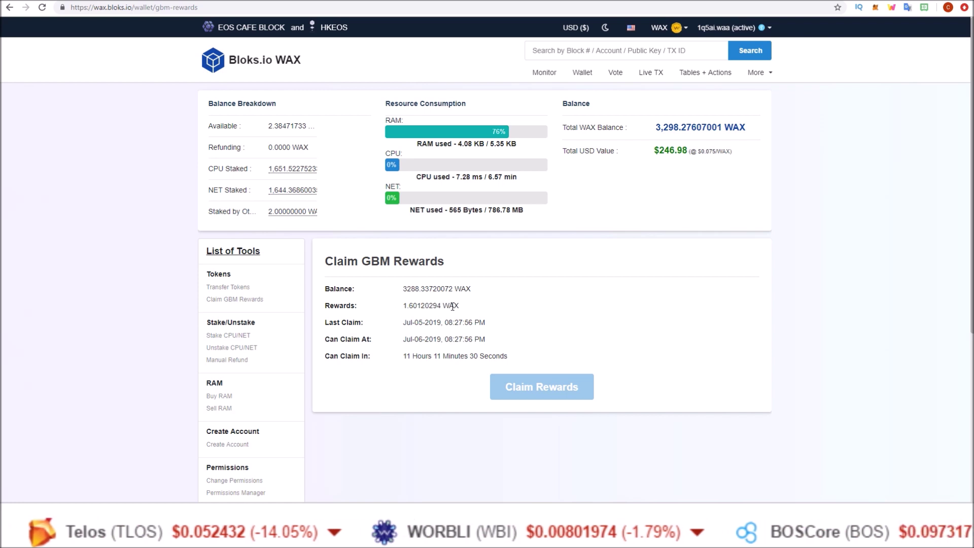
- Check the available balance figure and bring up the Stake CPU/NET form
{"action": "left_click_drag", "start_coordinate": [261, 124], "coordinate": [309, 125]}
{"action": "left_click", "coordinate": [342, 127]}
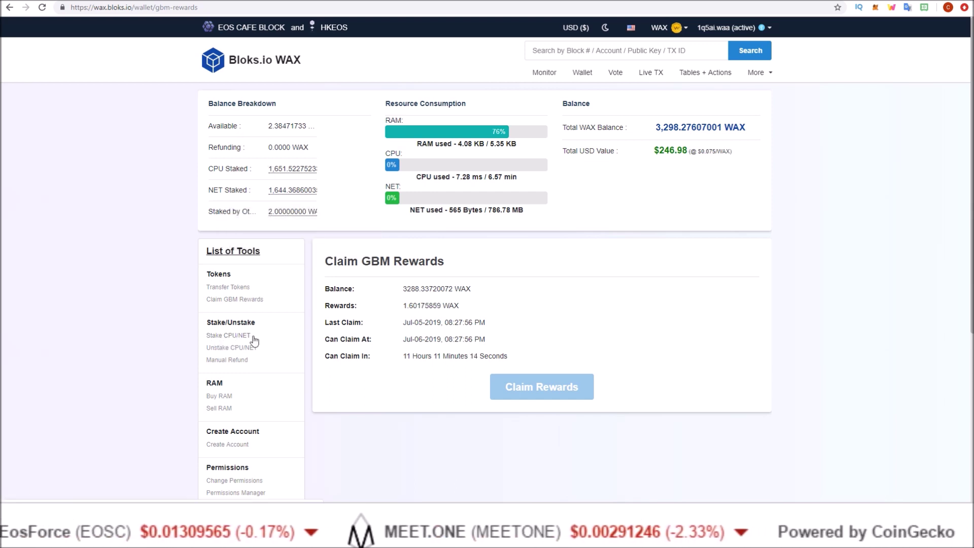
{"action": "left_click", "coordinate": [233, 336]}
{"action": "scroll", "coordinate": [591, 200], "scroll_direction": "down", "scroll_amount": 1}
- Stake 1.19235866 WAX to CPU and 0.59617933 WAX to NET, submitting for Scatter signing
{"action": "left_click", "coordinate": [379, 320]}
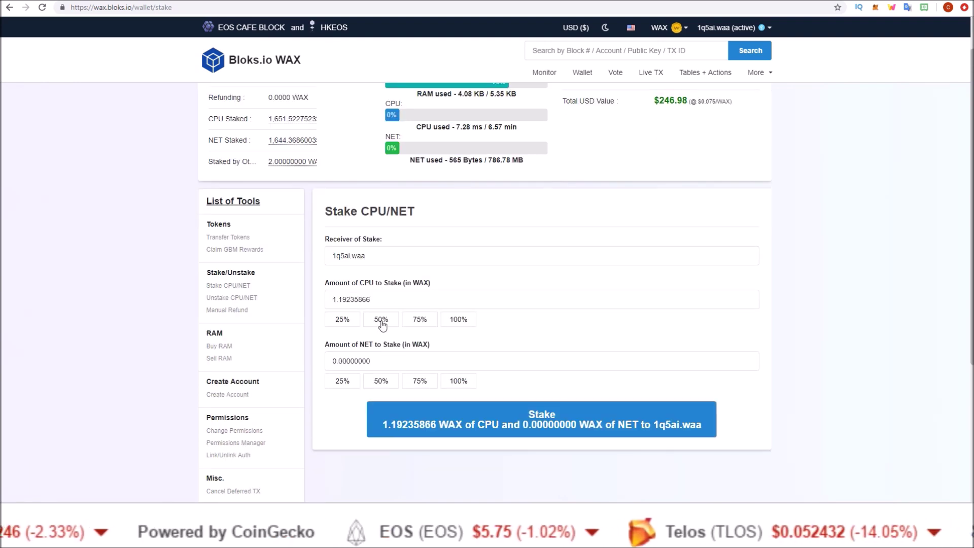
{"action": "scroll", "coordinate": [960, 212], "scroll_direction": "up", "scroll_amount": 1}
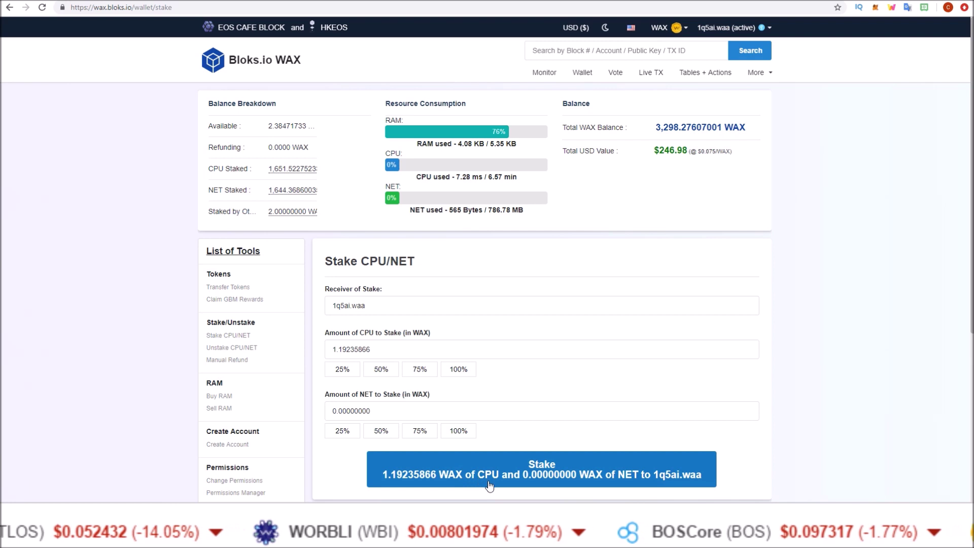
{"action": "left_click", "coordinate": [379, 431]}
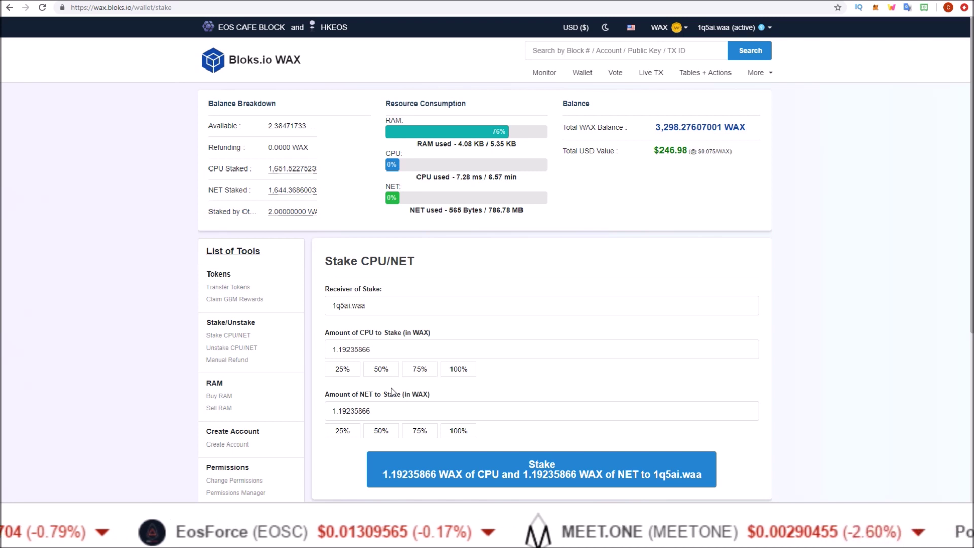
{"action": "left_click", "coordinate": [339, 430]}
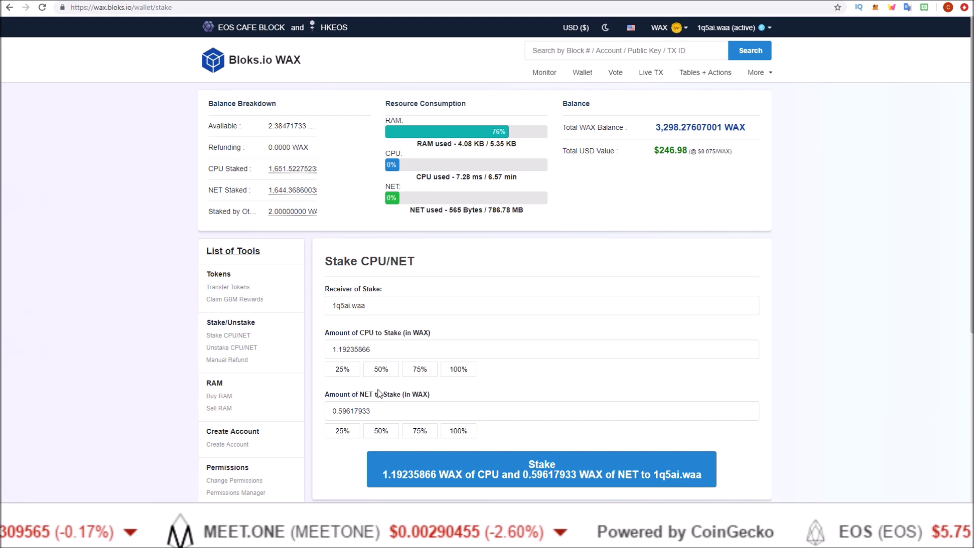
{"action": "left_click", "coordinate": [531, 472]}
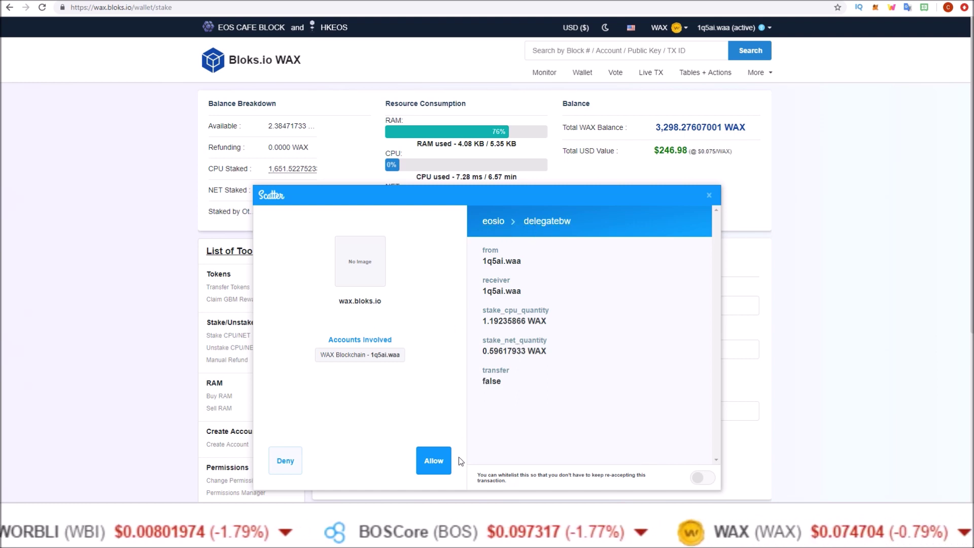
- Approve the delegatebw stake in Scatter and go to the block producer Vote page
{"action": "left_click", "coordinate": [434, 461]}
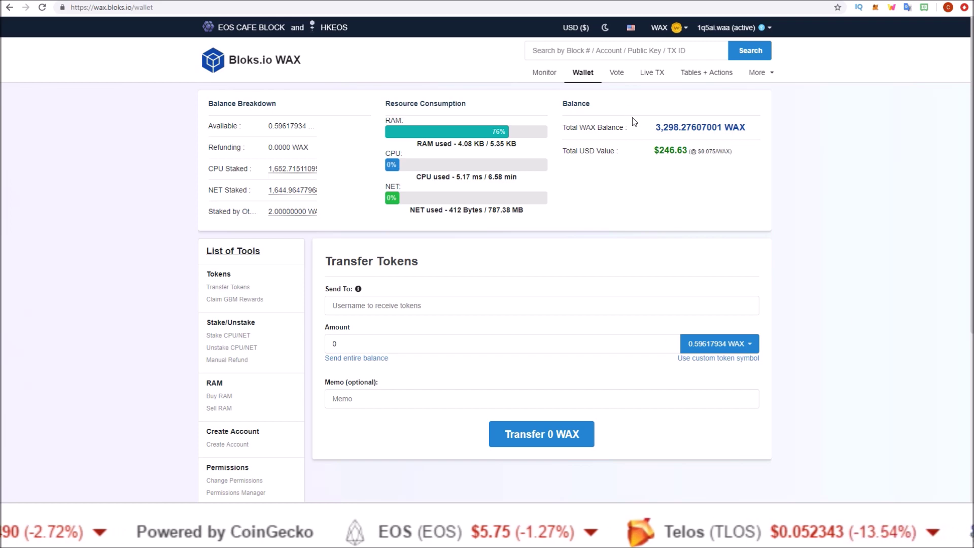
{"action": "left_click", "coordinate": [617, 73]}
- Scroll through the 21 ticked block producers and submit the vote
{"action": "scroll", "coordinate": [355, 229], "scroll_direction": "down", "scroll_amount": 2}
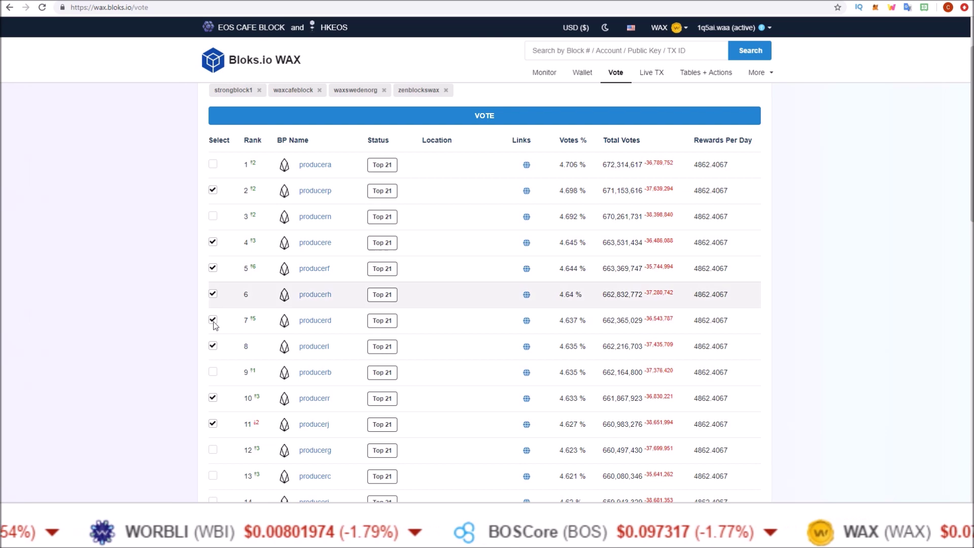
{"action": "left_click_drag", "start_coordinate": [970, 91], "coordinate": [970, 137]}
{"action": "scroll", "coordinate": [756, 289], "scroll_direction": "down", "scroll_amount": 6}
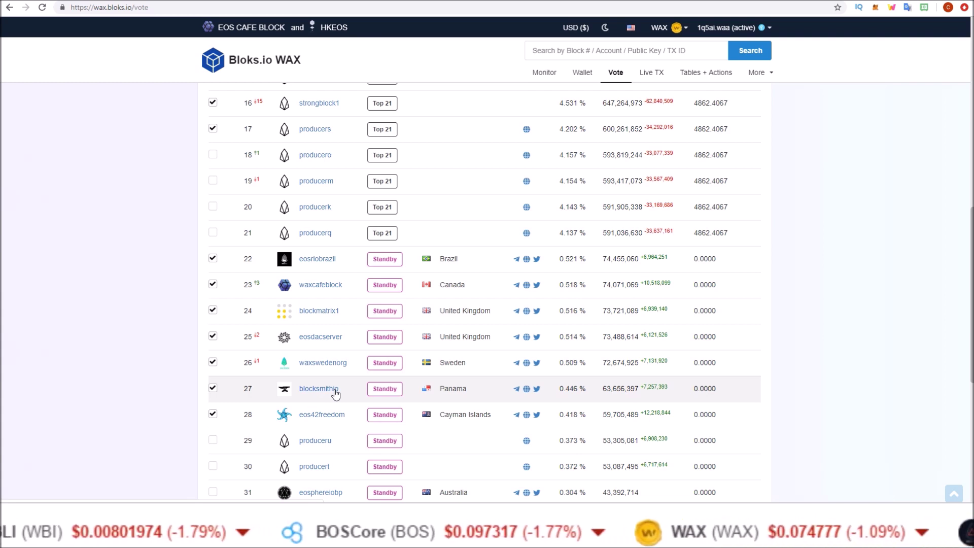
{"action": "left_click_drag", "start_coordinate": [972, 233], "coordinate": [936, 51]}
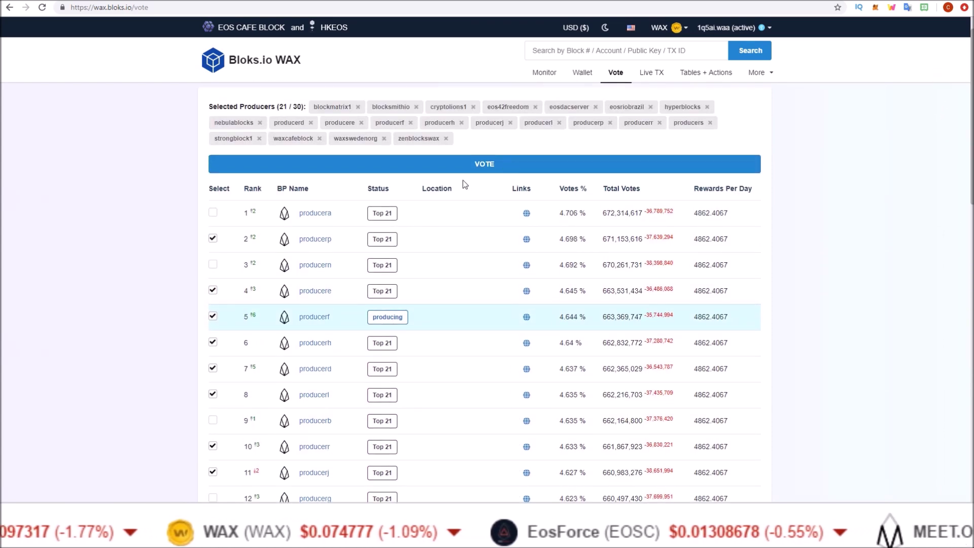
{"action": "left_click", "coordinate": [477, 170]}
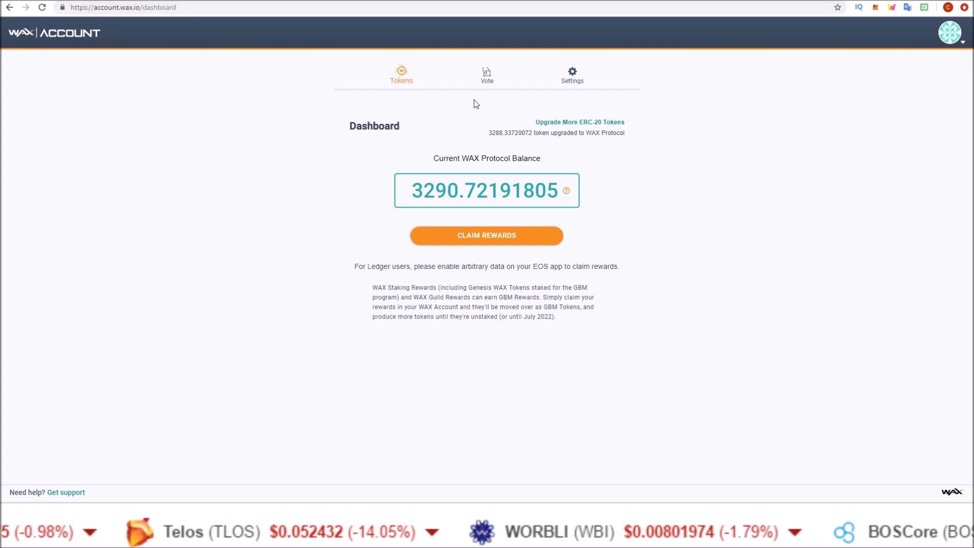
- Confirm the WAX Account voting page lists 21 selected producers, then return to Tokens
{"action": "left_click", "coordinate": [485, 75]}
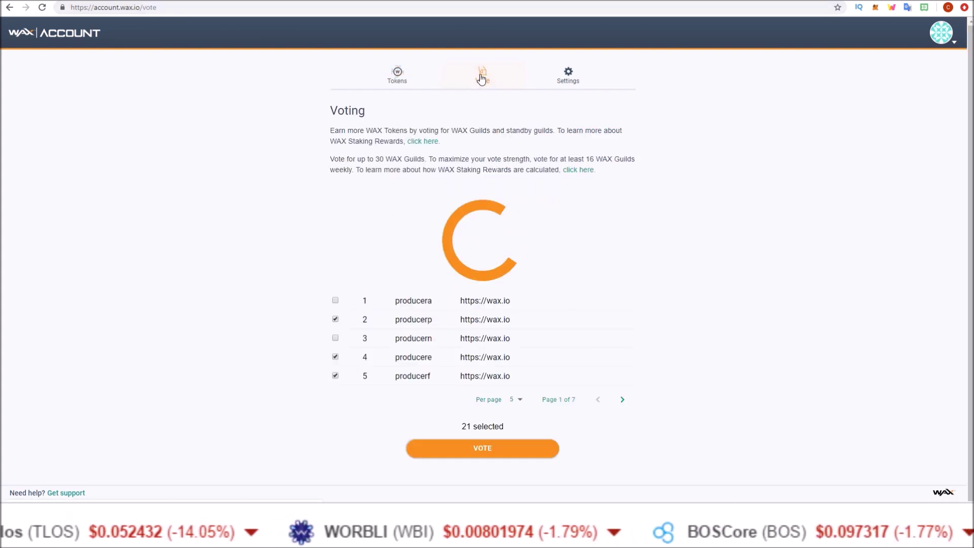
{"action": "left_click", "coordinate": [397, 76]}
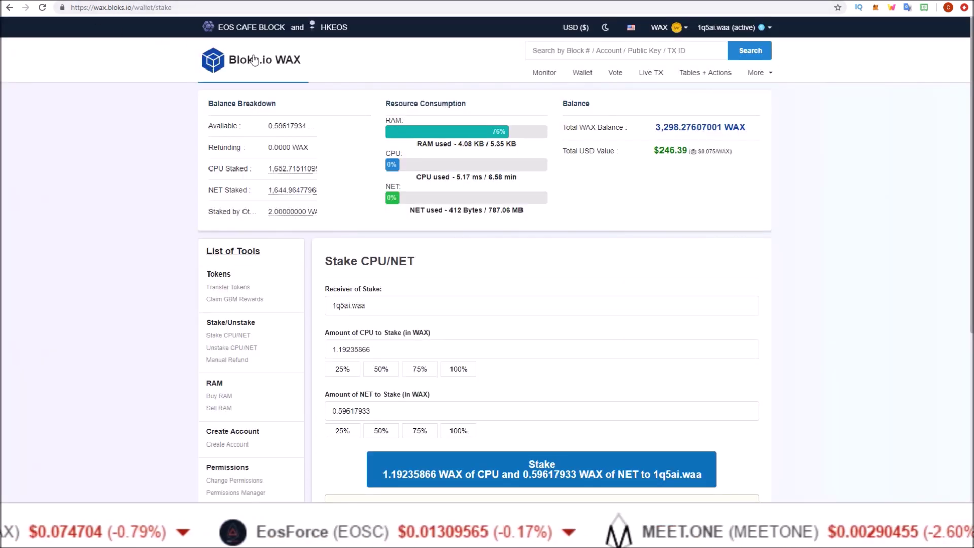
- Show the Claim GBM Rewards page and highlight its roughly 11h 9m Can Claim In countdown
{"action": "left_click", "coordinate": [583, 75]}
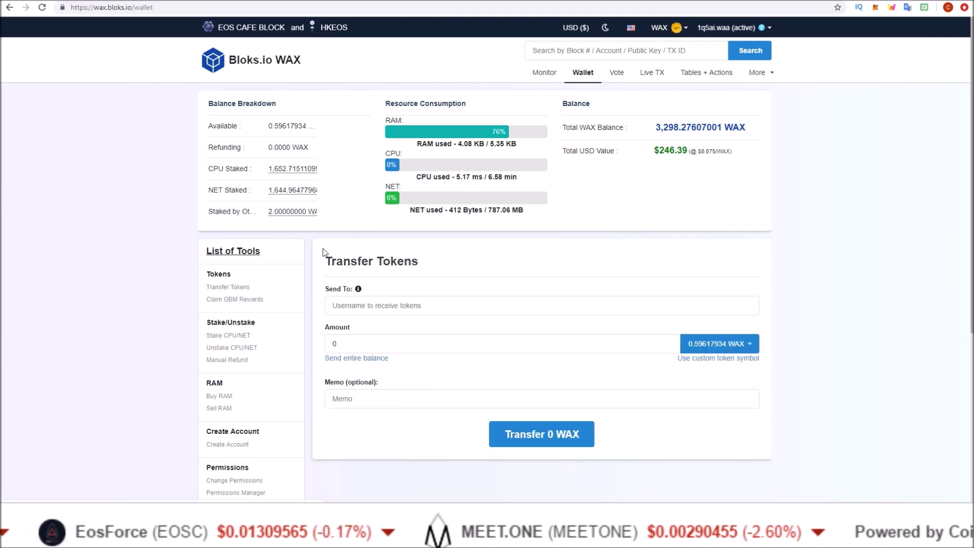
{"action": "left_click", "coordinate": [239, 300]}
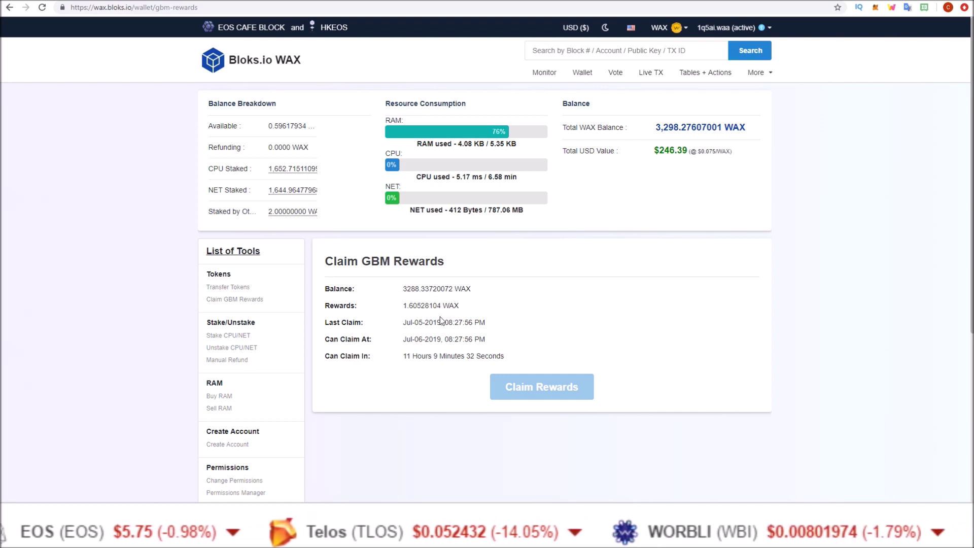
{"action": "left_click_drag", "start_coordinate": [398, 356], "coordinate": [522, 358]}
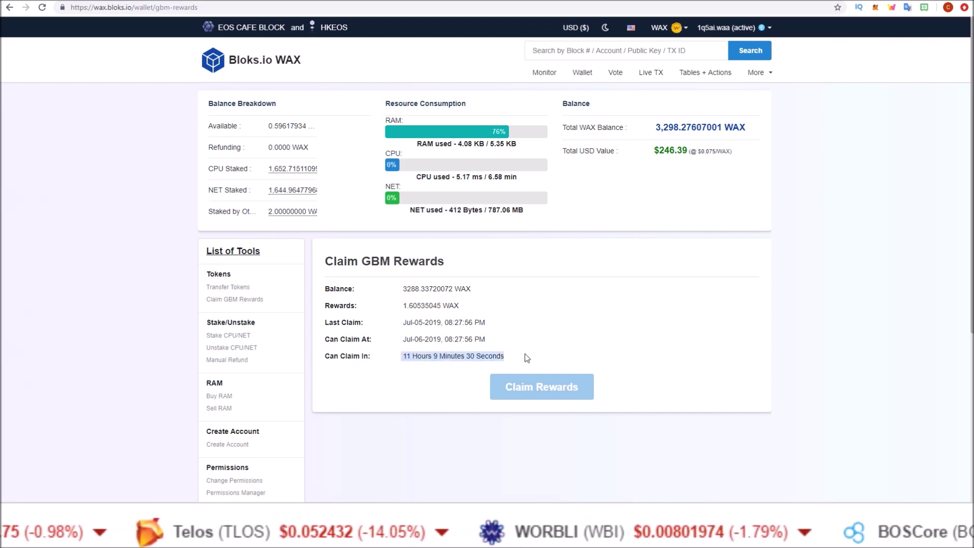
{"action": "left_click", "coordinate": [553, 325]}
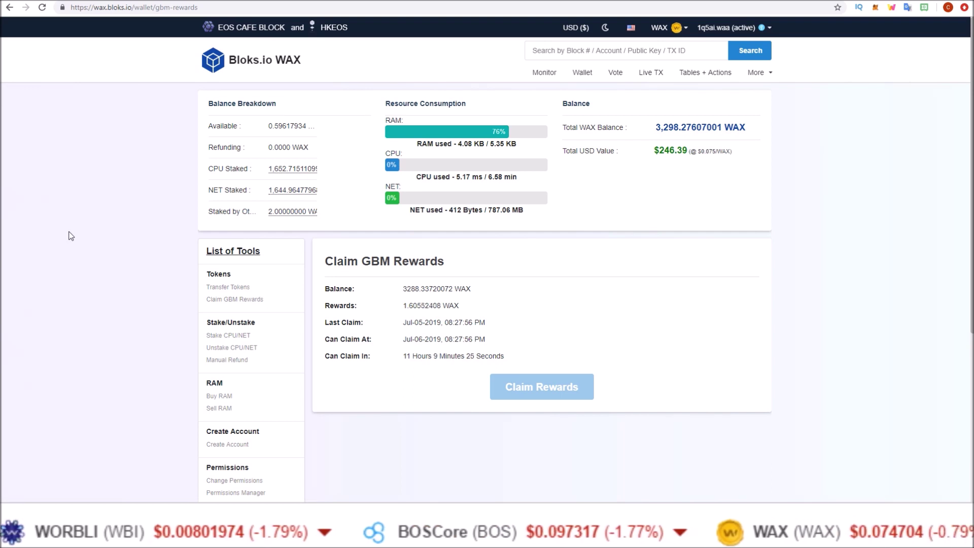